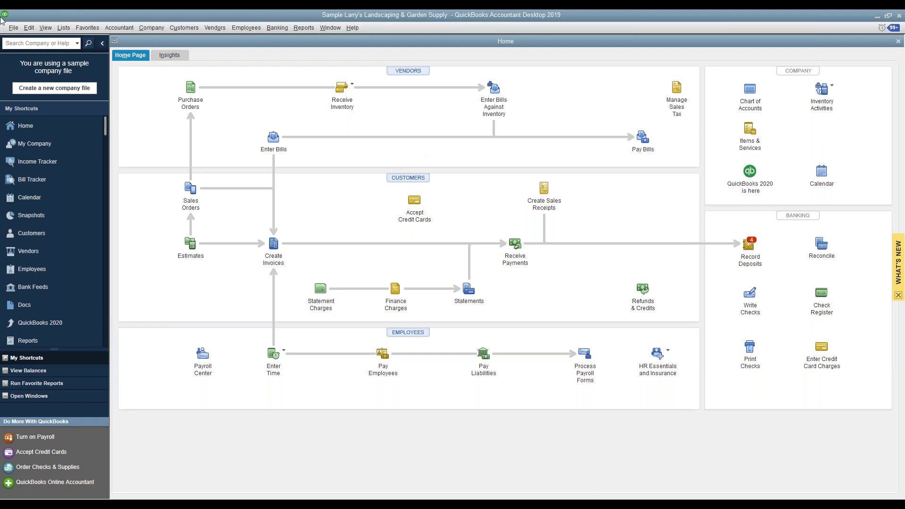
Step: Start a new item in the Item List with its type set to Sales Tax Item
click(64, 27)
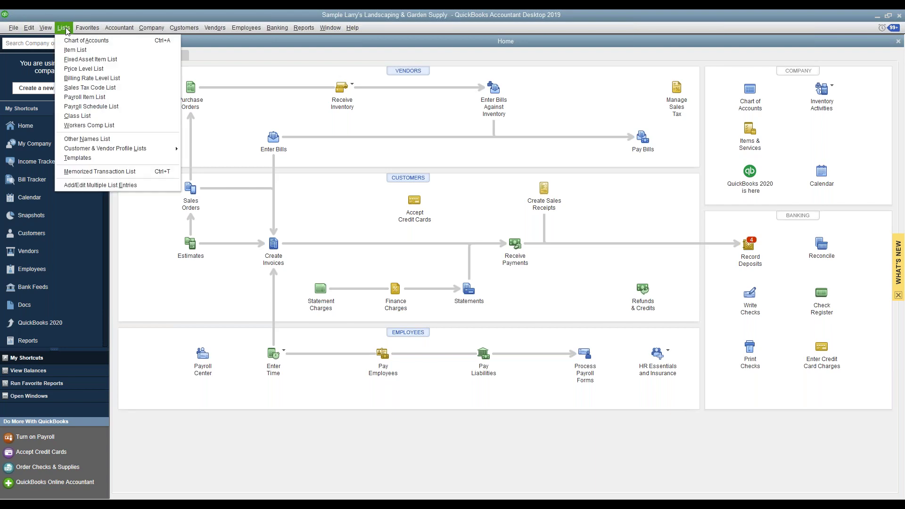
click(75, 53)
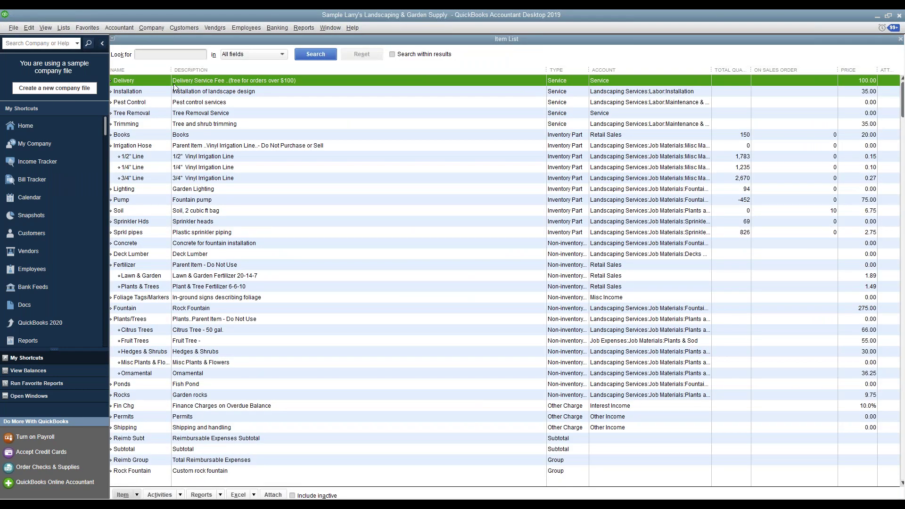
click(137, 495)
click(145, 340)
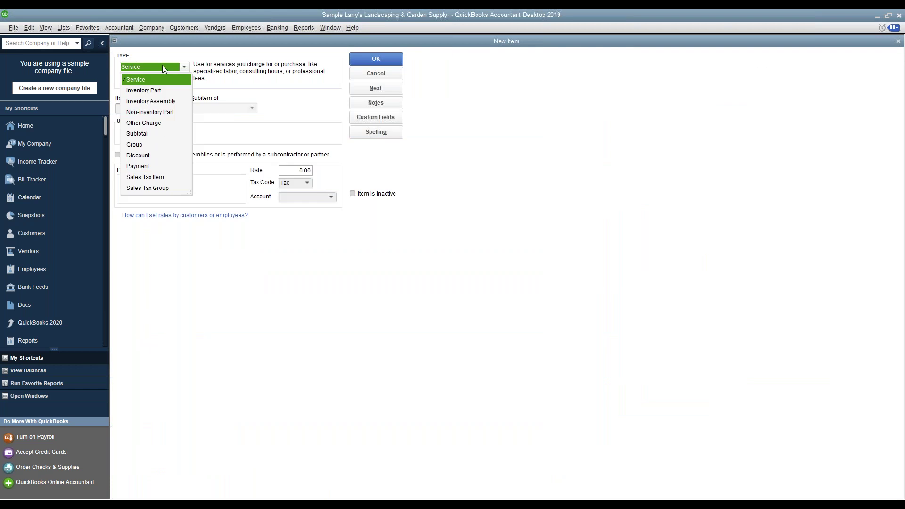
click(155, 179)
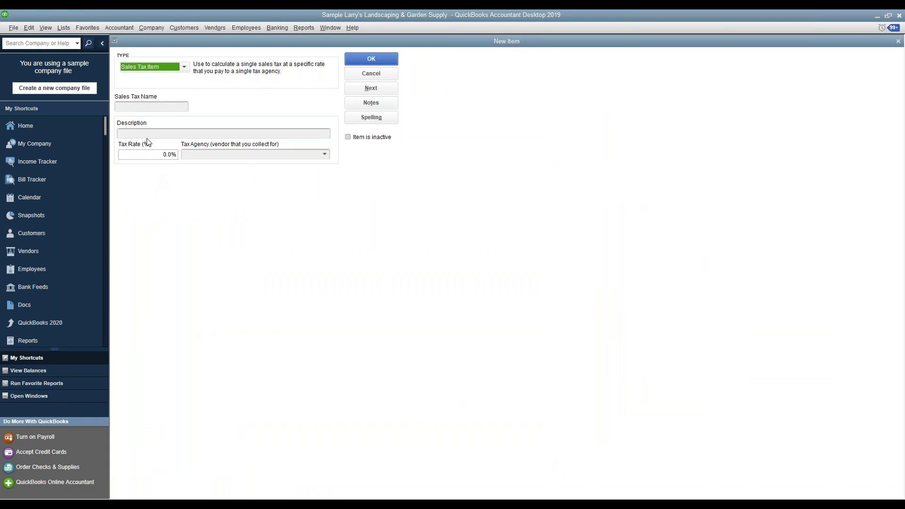
Step: Enter "Albany County WY" as both the sales tax name and the description of the new item
click(158, 106)
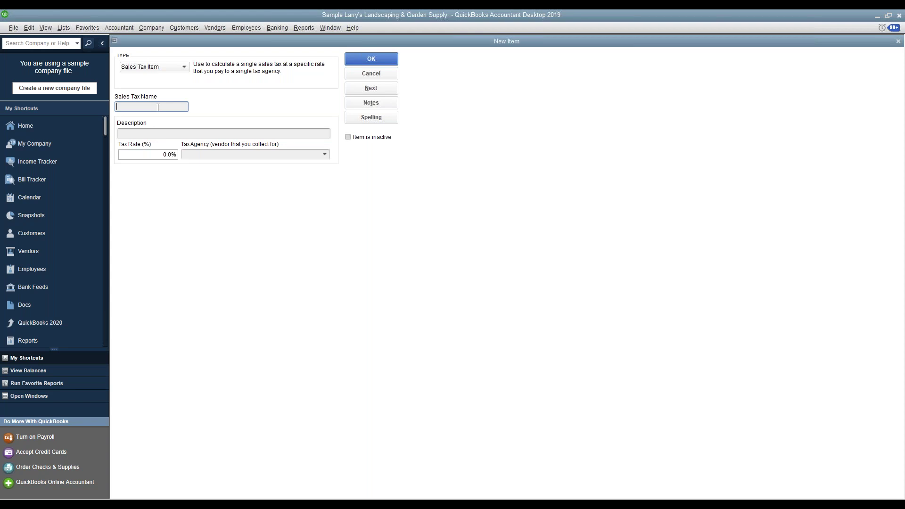
text(Albany County WY)
key(ctrl+a)
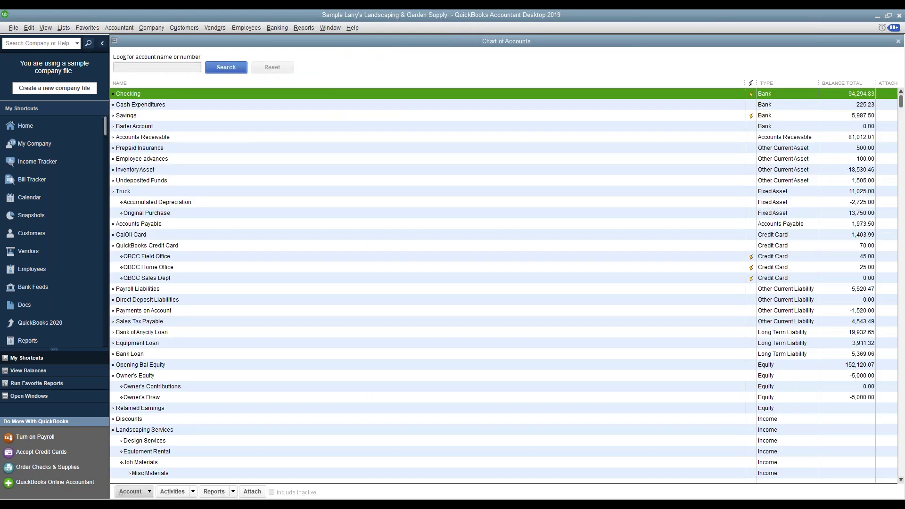
click(898, 41)
key(ctrl+c)
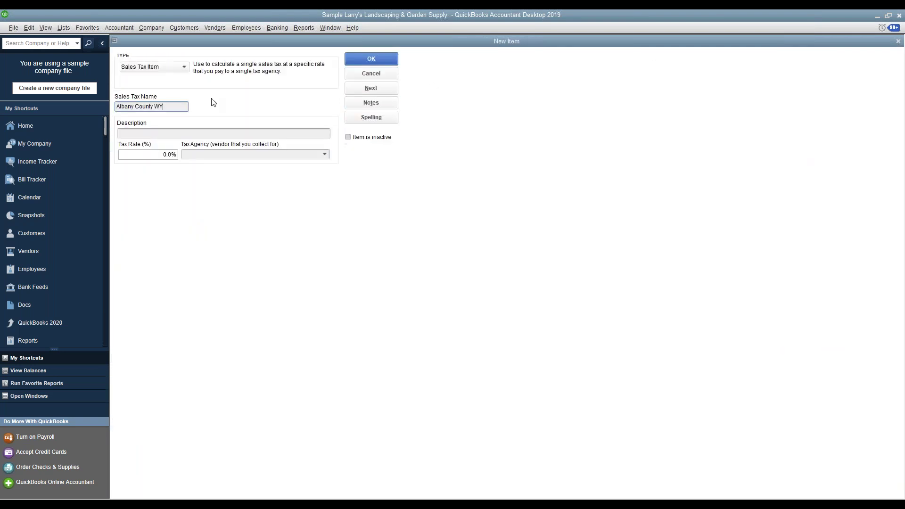
click(141, 133)
text(Sales Tax)
drag(144, 134, 118, 133)
key(ctrl+v)
Step: Set the tax rate to 6.0% with Wyoming Department of Revenue as the tax agency, and save the sales tax item
key(Tab)
text(6)
key(Tab)
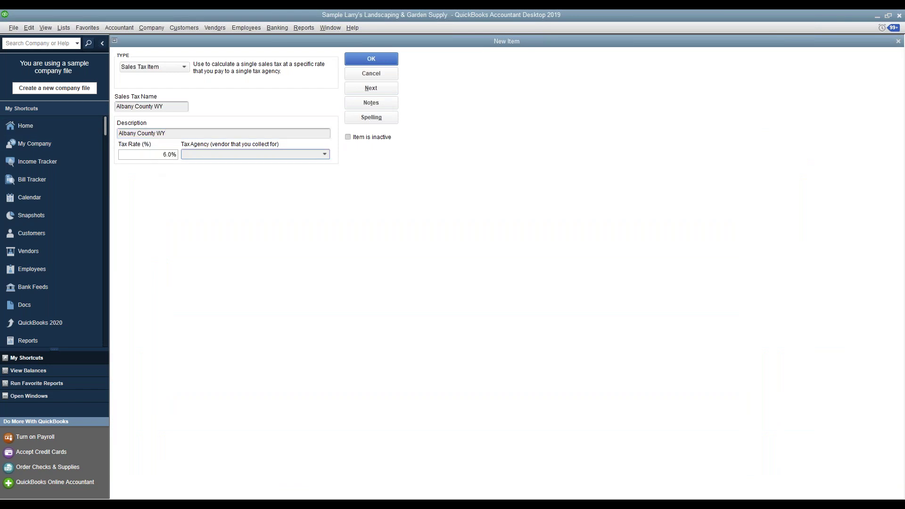
text(Willis Orchardsyo)
key(Tab)
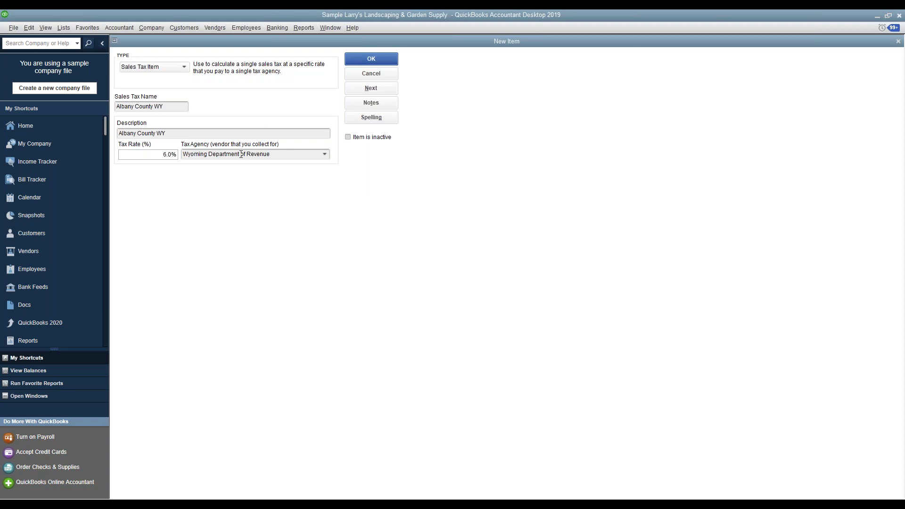
click(383, 62)
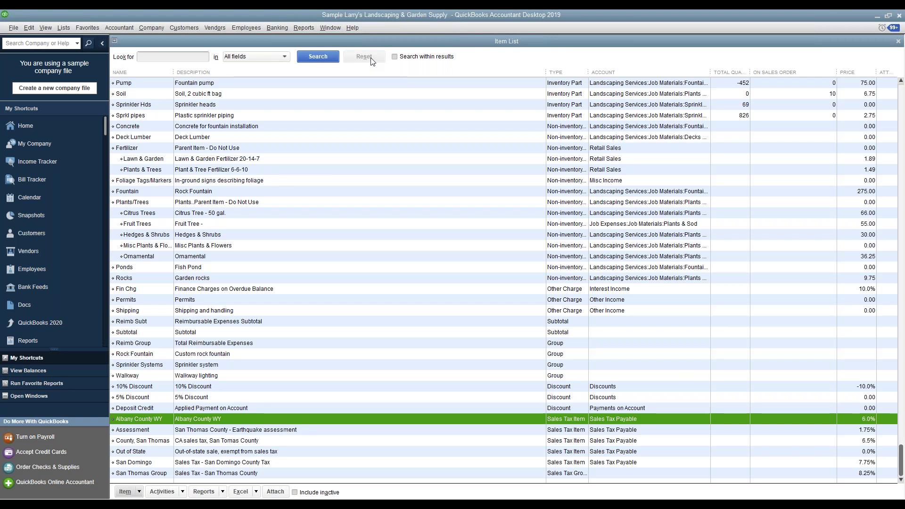
Step: Set the most common sales tax item to Albany County WY in the company's sales tax preferences, and close the Item List
click(30, 28)
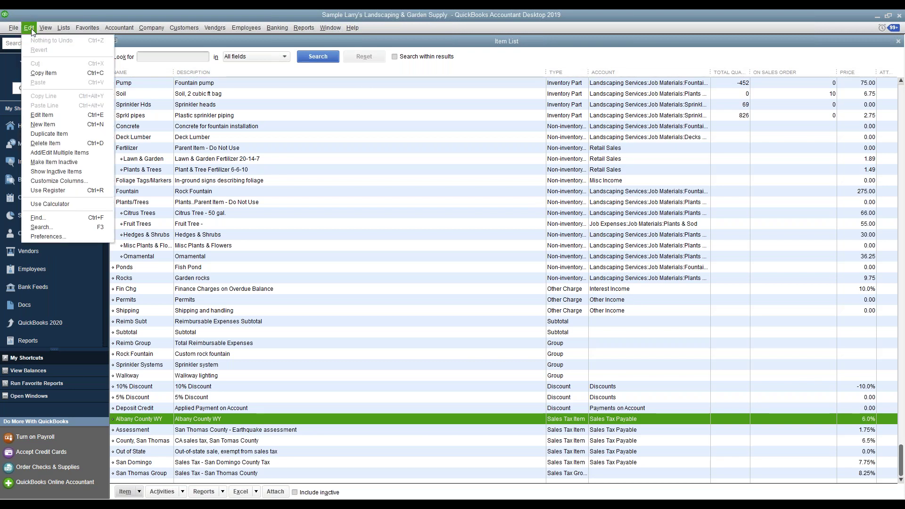
click(58, 236)
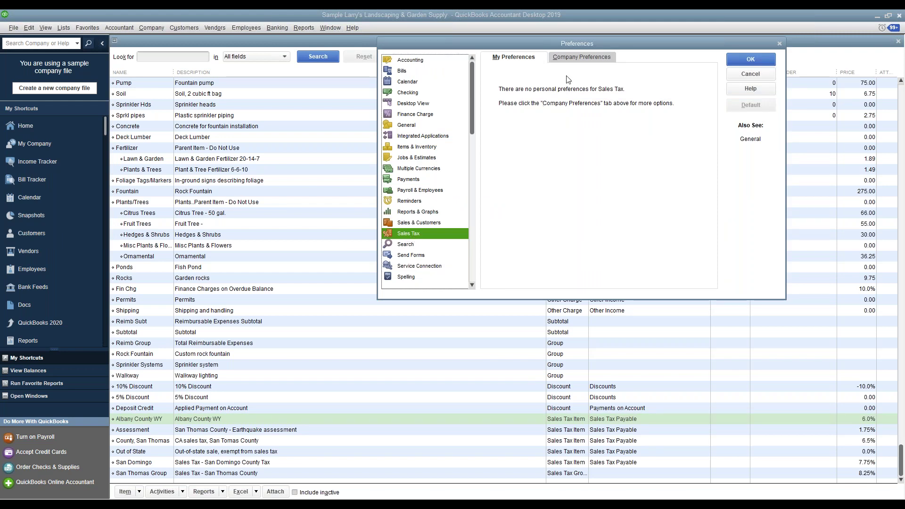
click(585, 60)
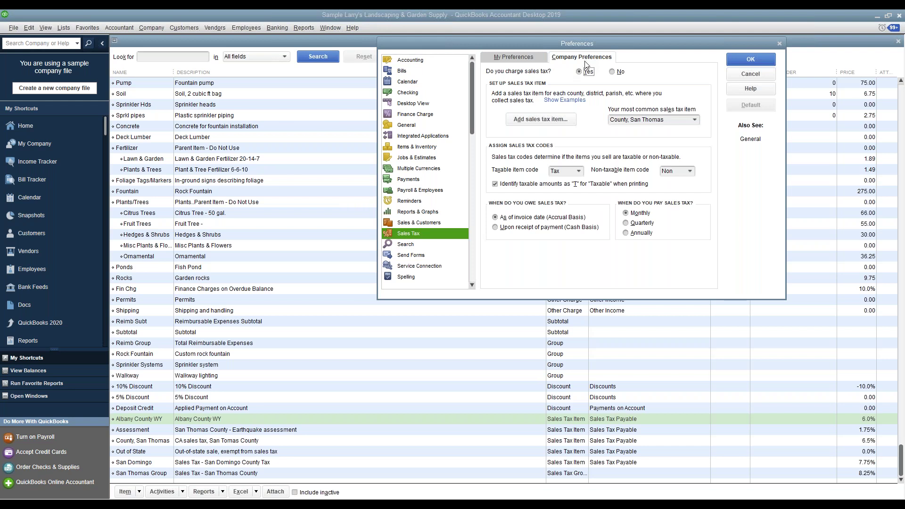
click(695, 119)
click(617, 155)
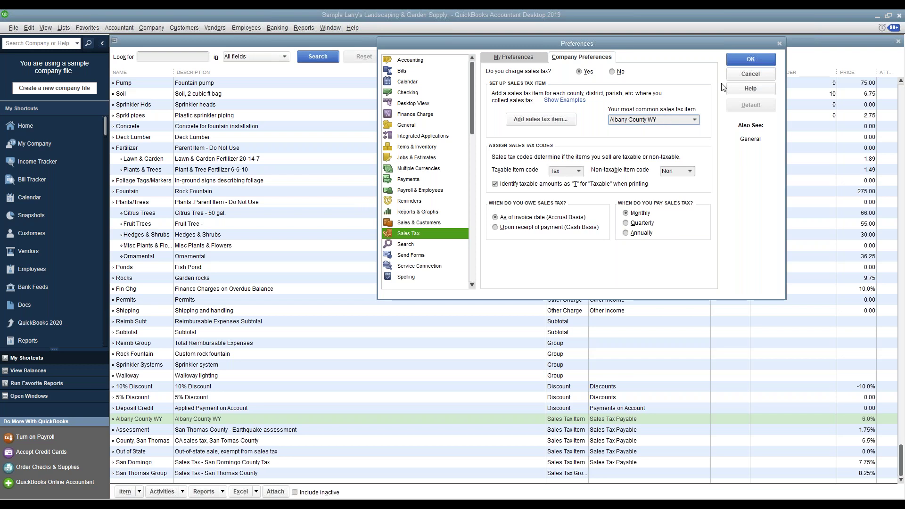
click(750, 63)
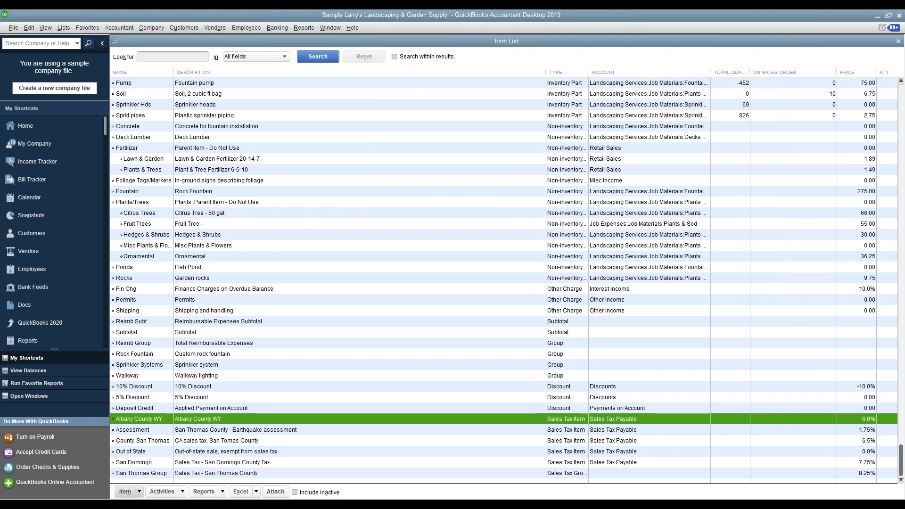
click(898, 41)
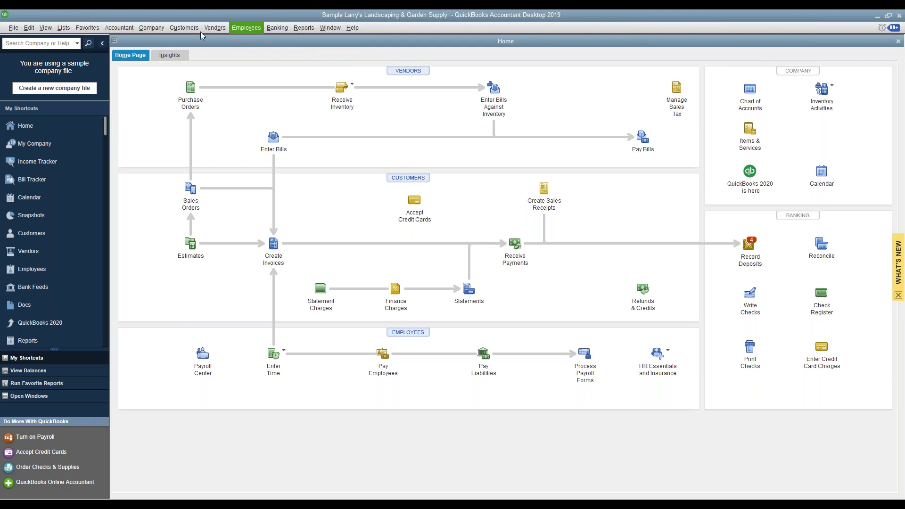
Step: Edit the customer Adam's Candy Shop to use tax code Tax and tax item Albany County WY, then close the Customer Center
click(184, 28)
click(196, 42)
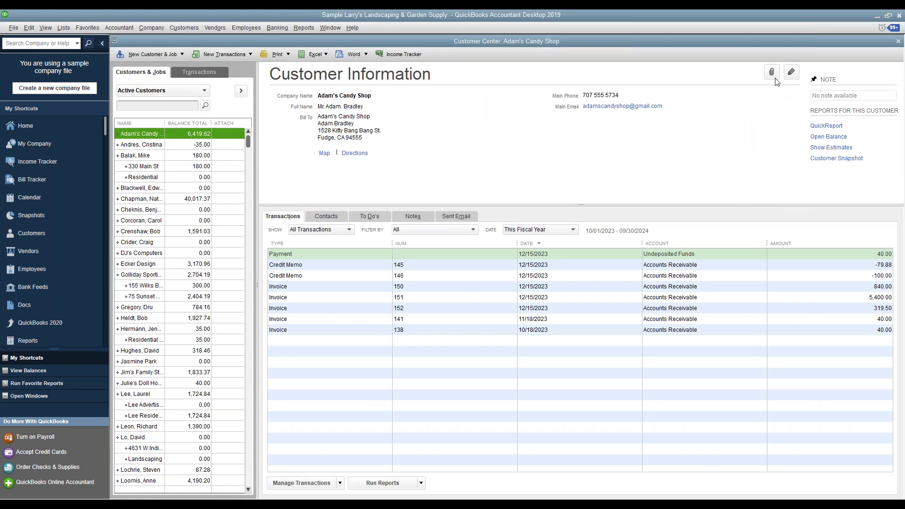
click(792, 73)
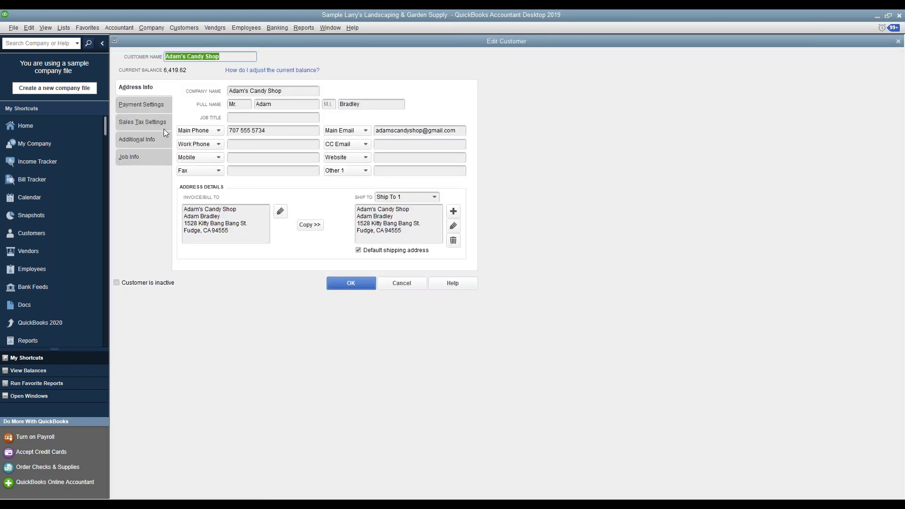
click(145, 126)
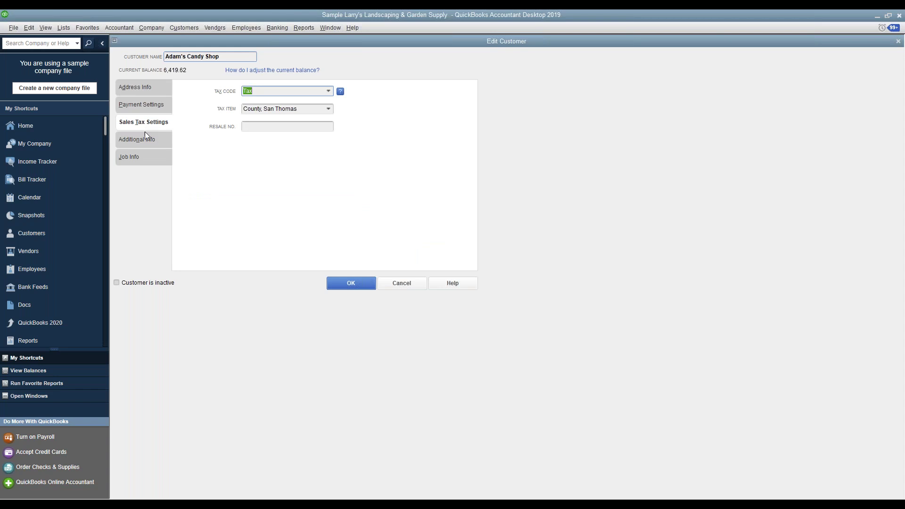
click(330, 94)
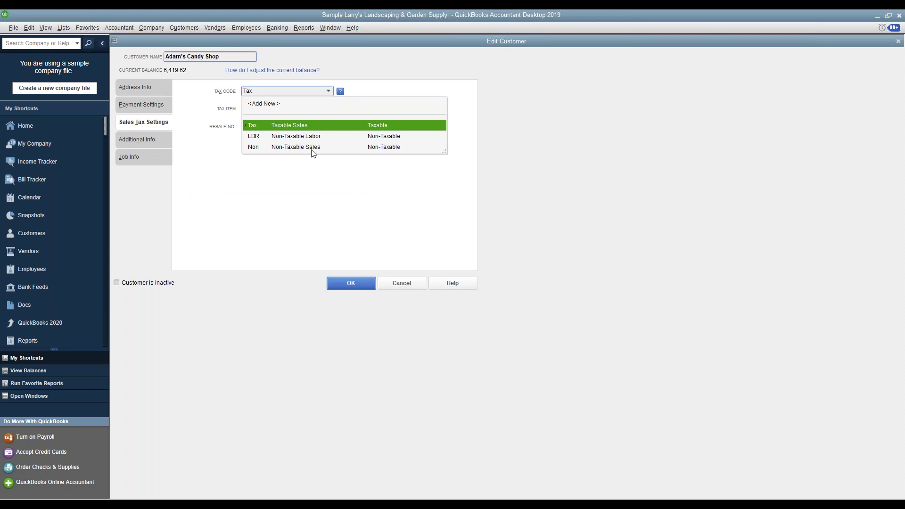
click(312, 125)
click(329, 110)
click(329, 110)
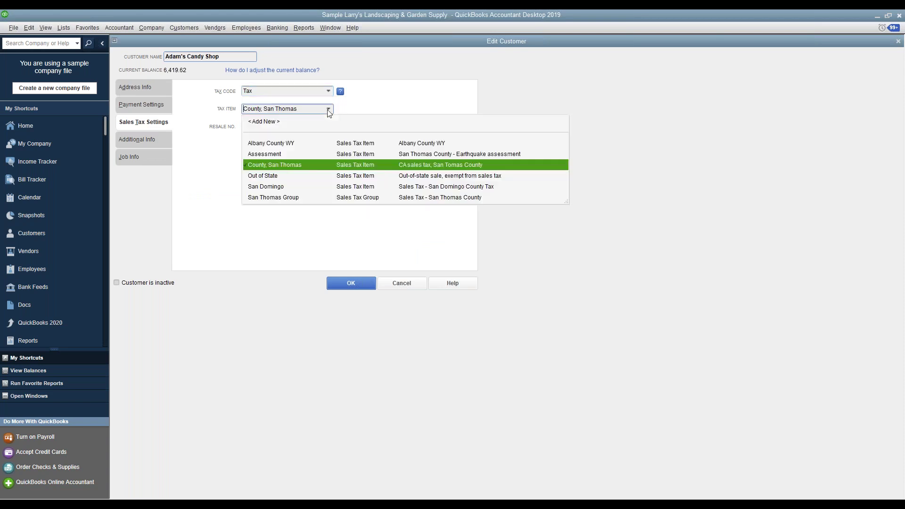
click(288, 145)
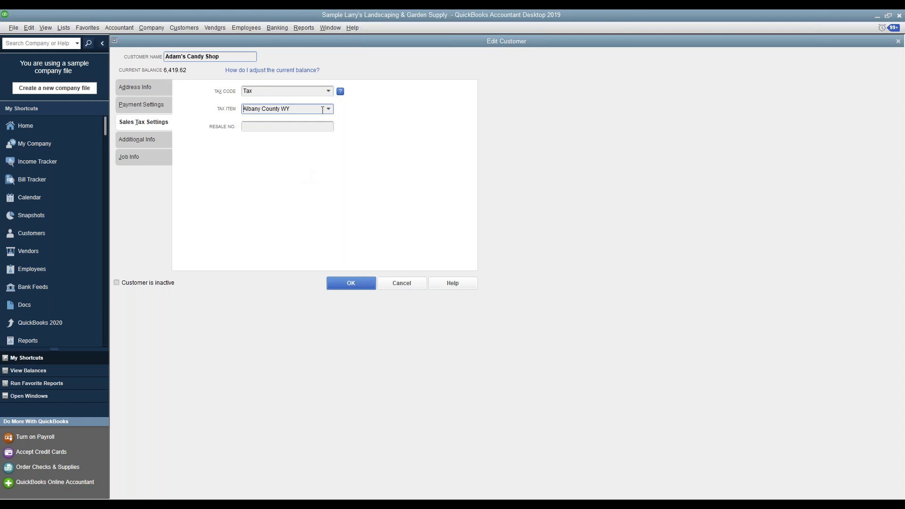
click(354, 282)
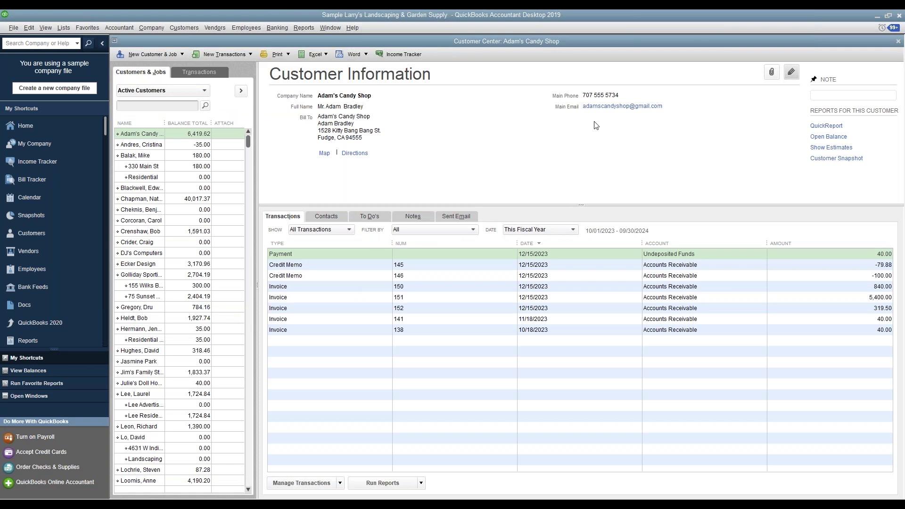
click(899, 41)
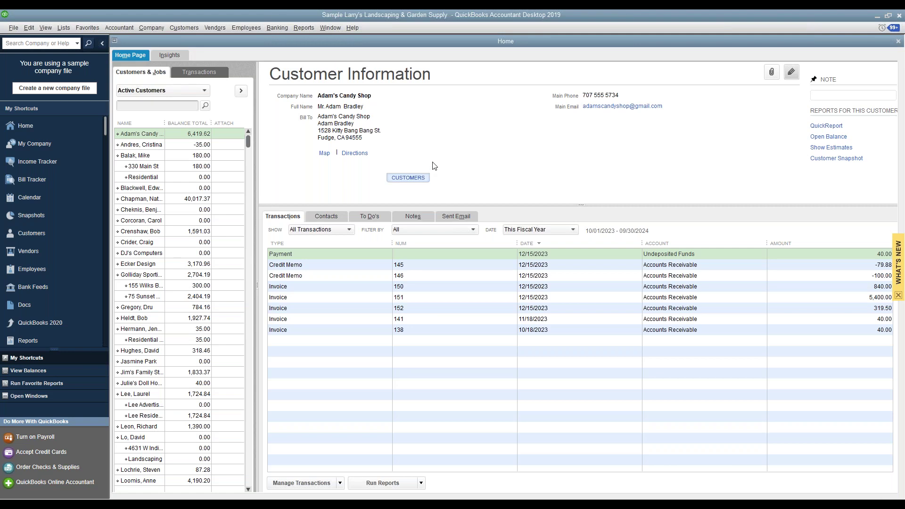
Step: Create an invoice for Adam's Candy Shop with a line for the Books item, quantity 1
click(274, 244)
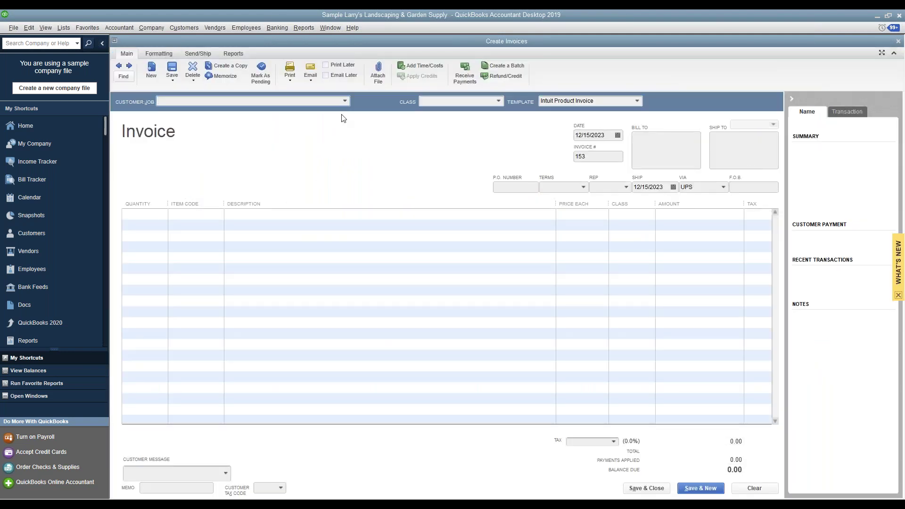
click(345, 102)
click(199, 136)
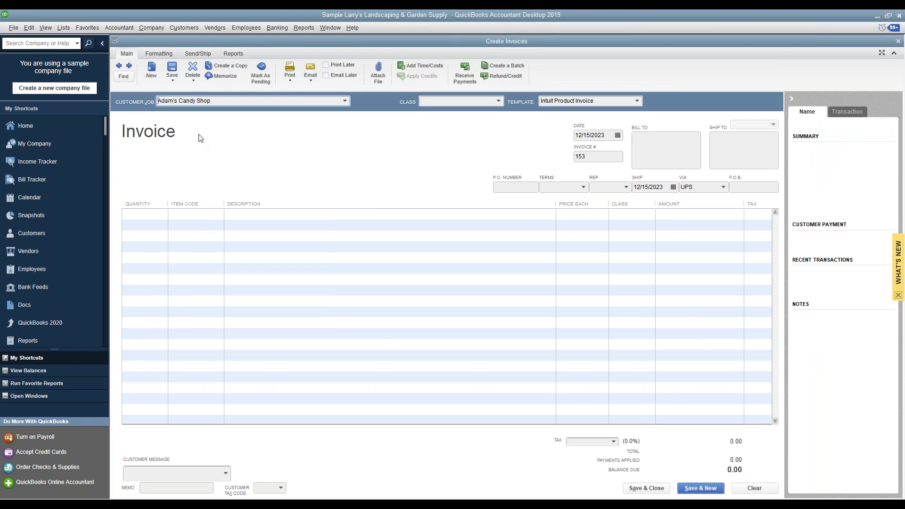
click(218, 214)
click(218, 214)
click(192, 304)
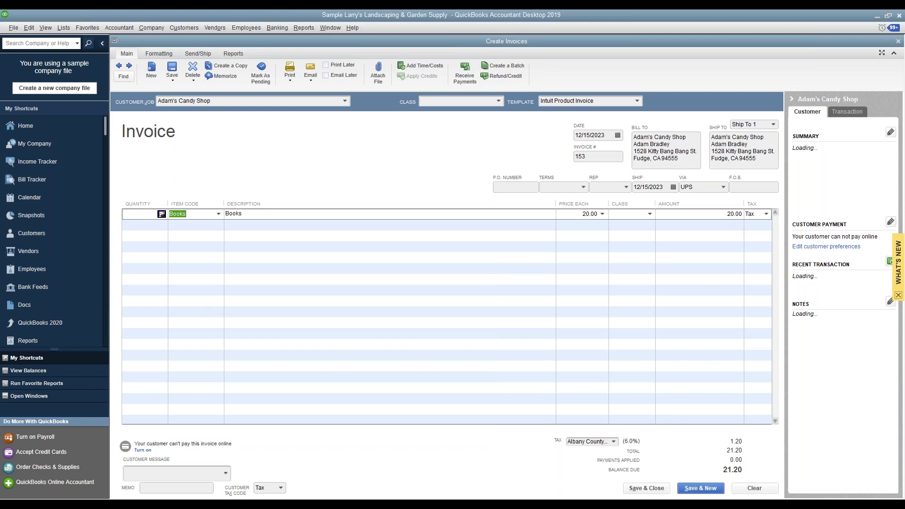
click(143, 215)
text(1)
key(Tab)
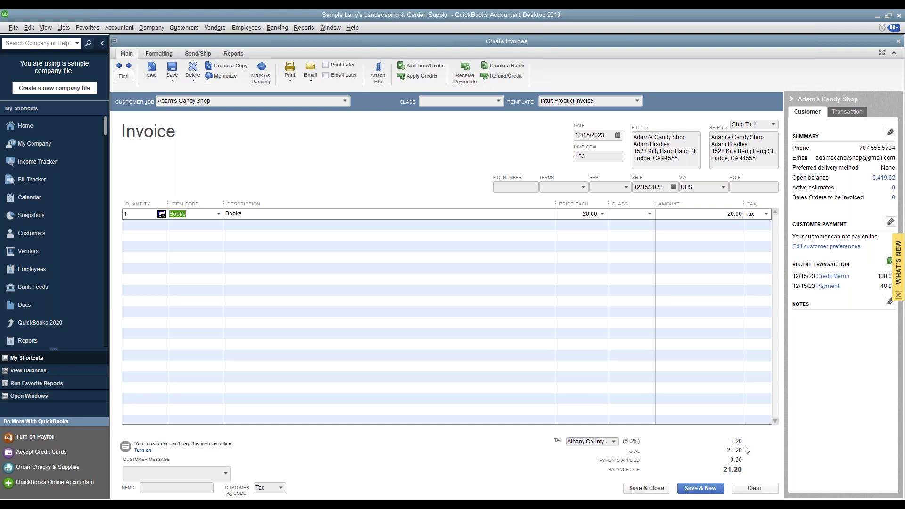
Step: Change the invoice's tax item to County, San Thomas and the Books line's tax code to Non, recording the invoice on closing
click(614, 441)
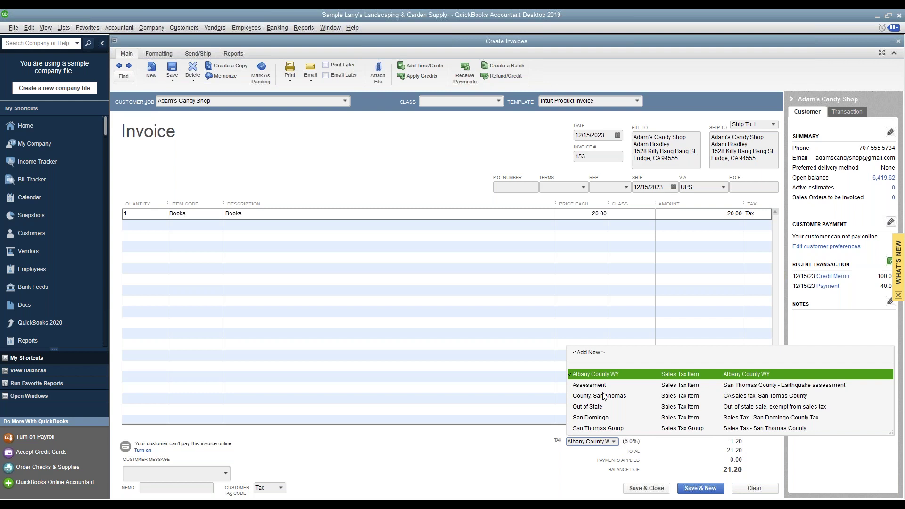
click(604, 396)
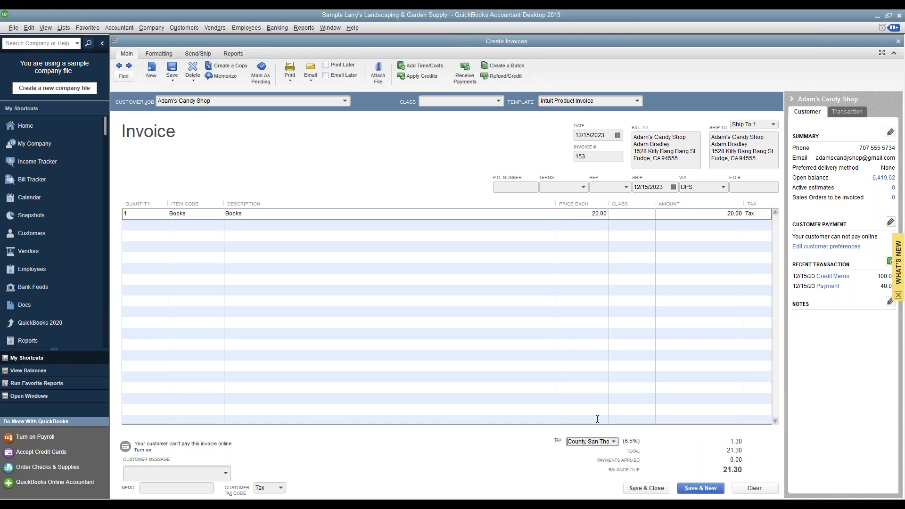
click(755, 214)
click(767, 214)
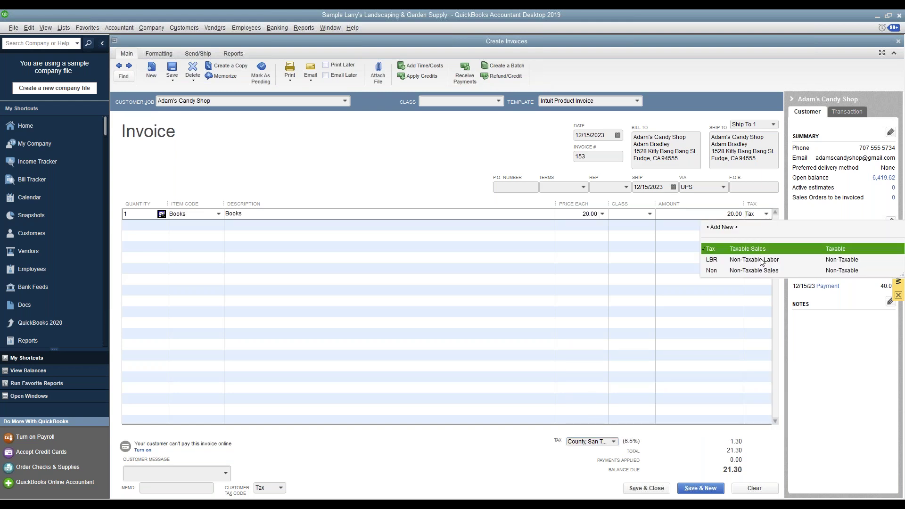
click(754, 271)
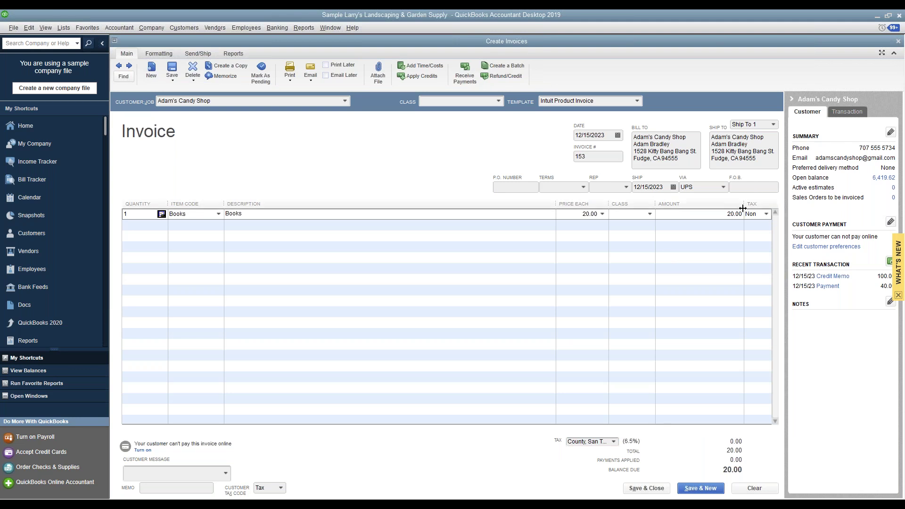
click(898, 41)
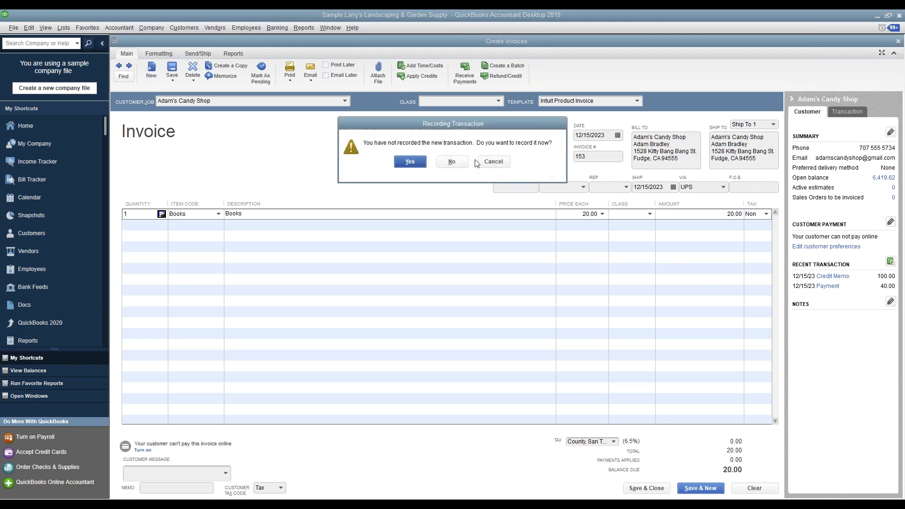
click(412, 161)
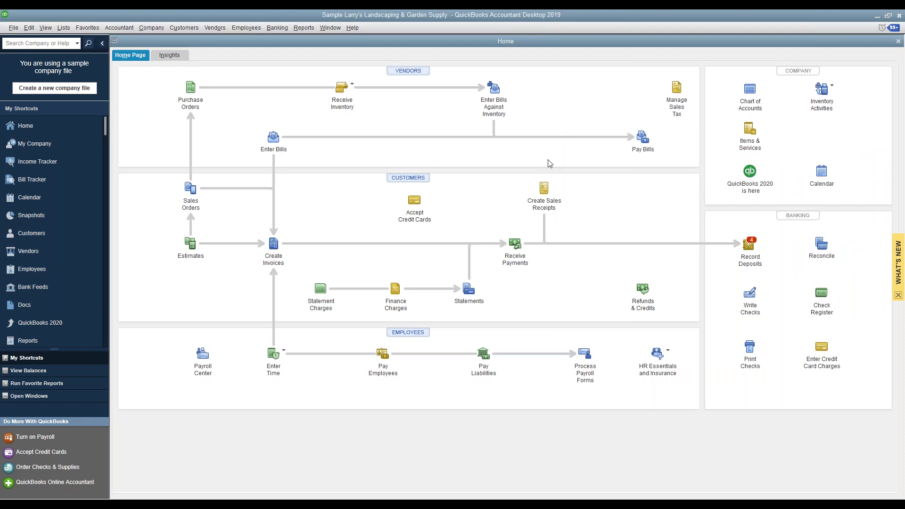
Step: Run the Sales Tax Liability report for last month, check its cash and accrual basis options, then close the report and Manage Sales Tax
click(682, 89)
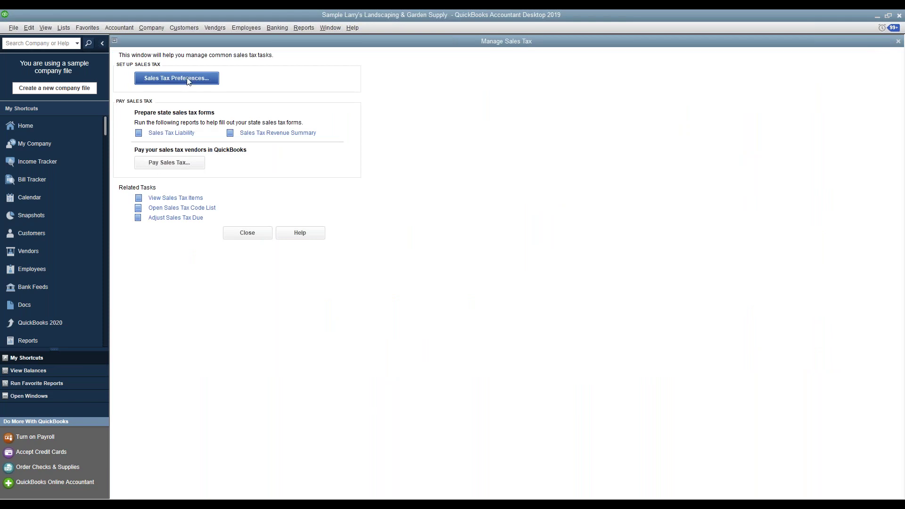
click(171, 134)
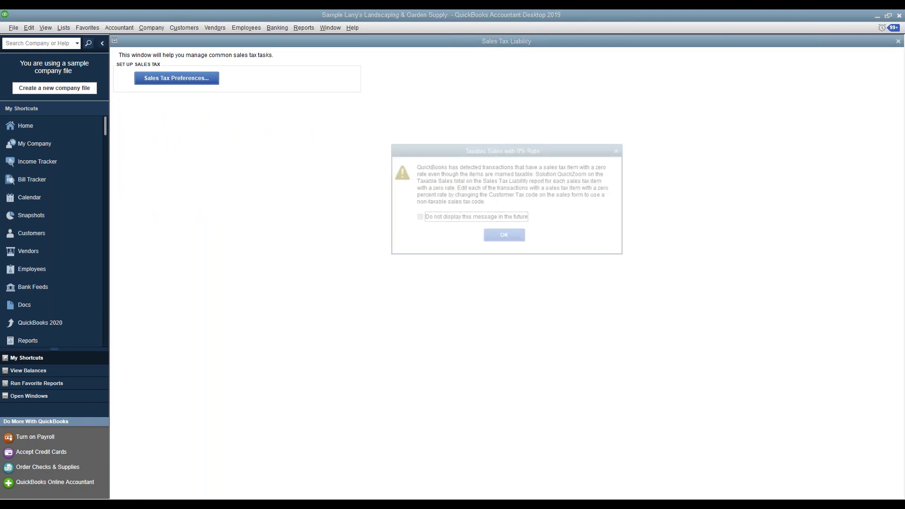
click(509, 240)
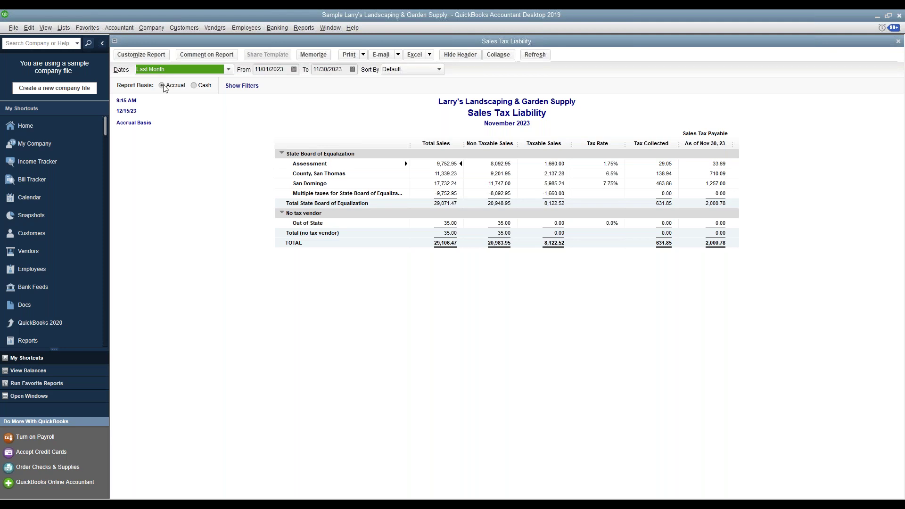
click(196, 84)
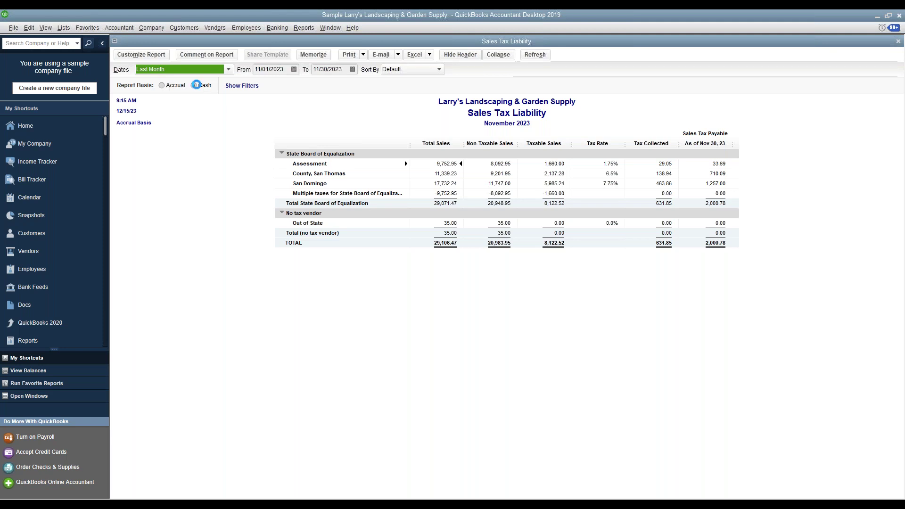
click(162, 86)
click(899, 42)
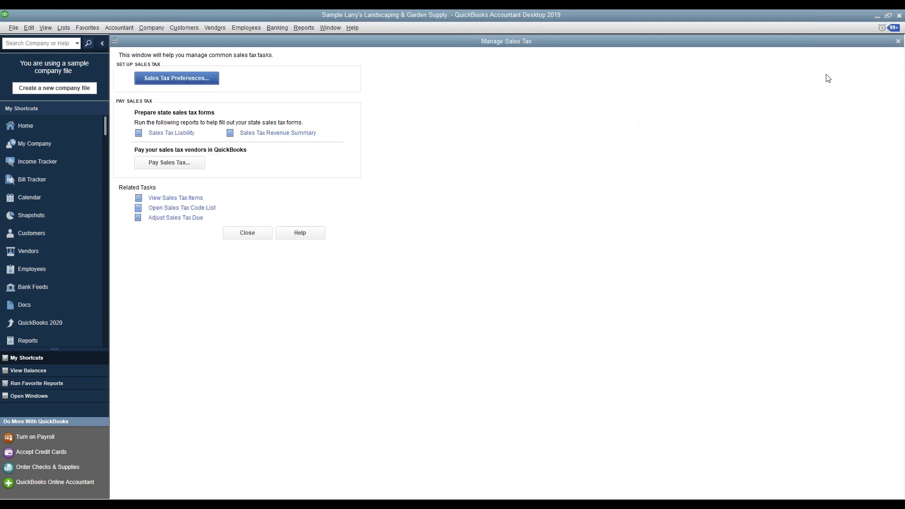
click(898, 41)
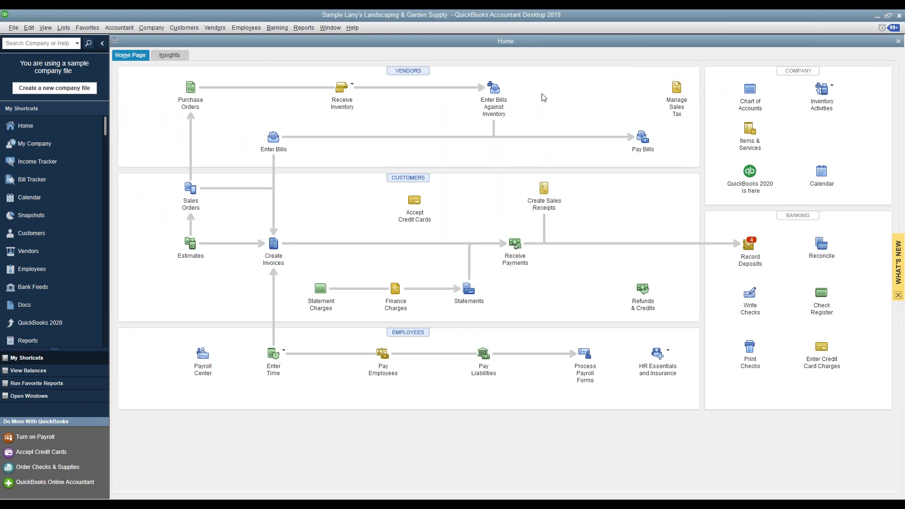
Step: Start a sales tax payment from the Checking account and select the San Domingo tax item for payment
click(678, 92)
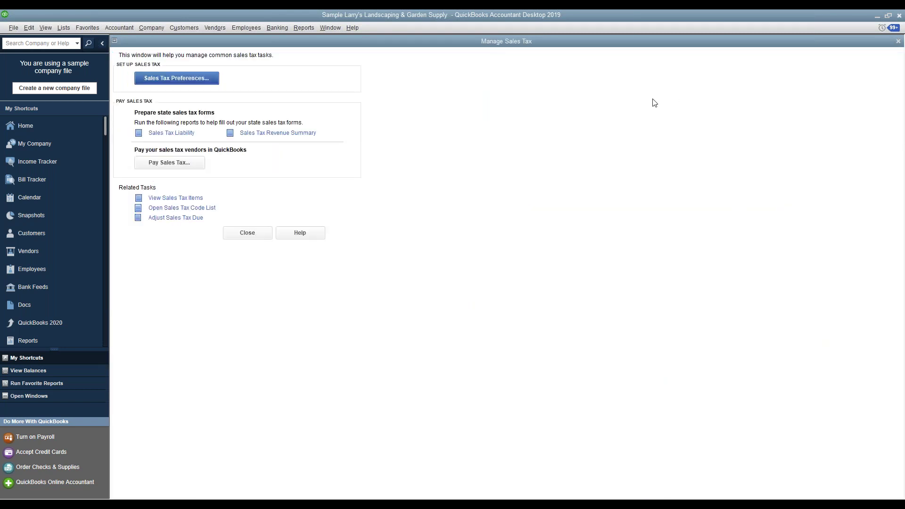
click(188, 165)
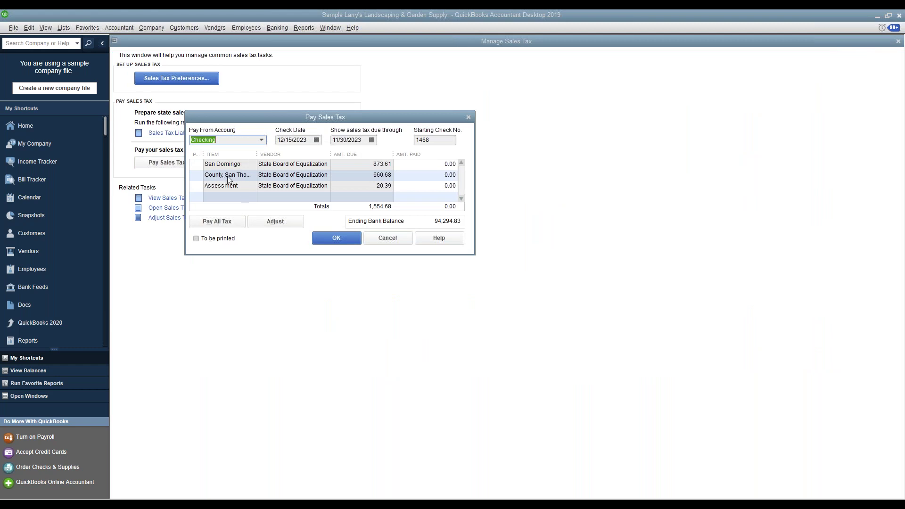
click(195, 165)
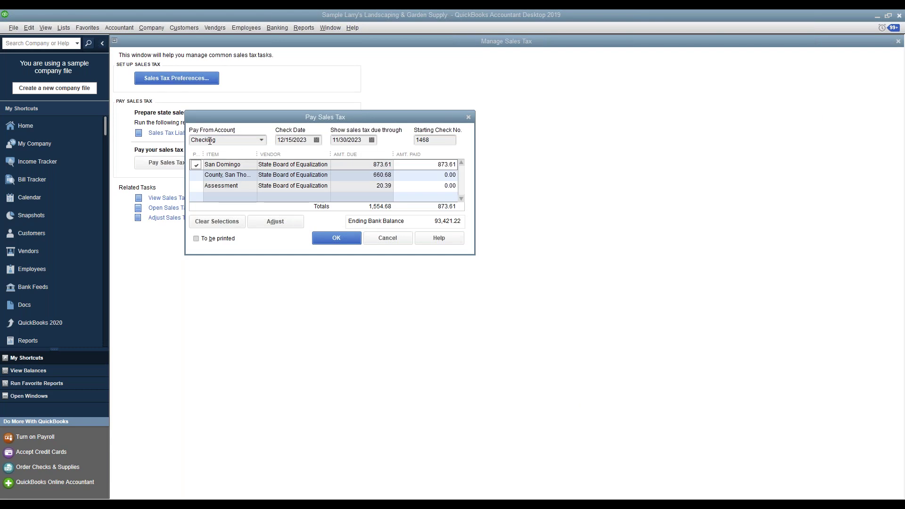
Step: Review the payment's dates and starting check number, mark it to be printed, and record it, closing Manage Sales Tax
drag(306, 140, 277, 138)
click(366, 140)
drag(365, 141, 328, 142)
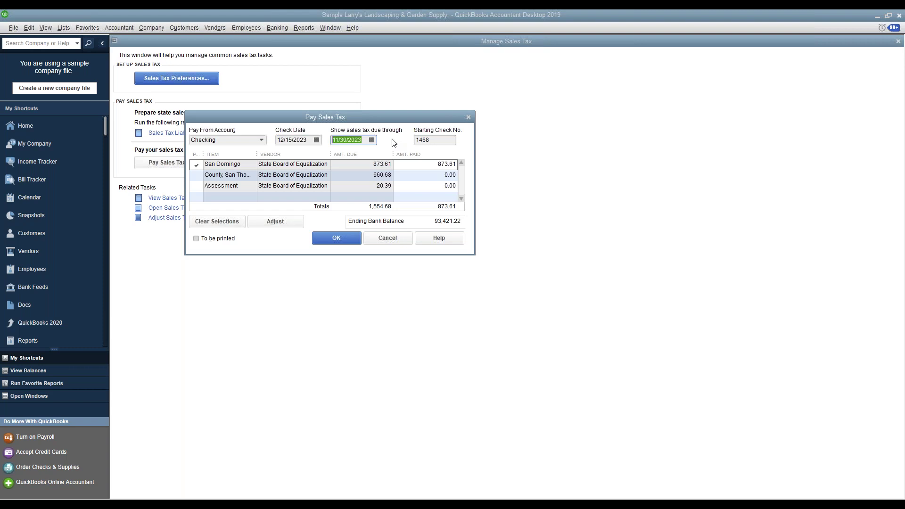
click(450, 140)
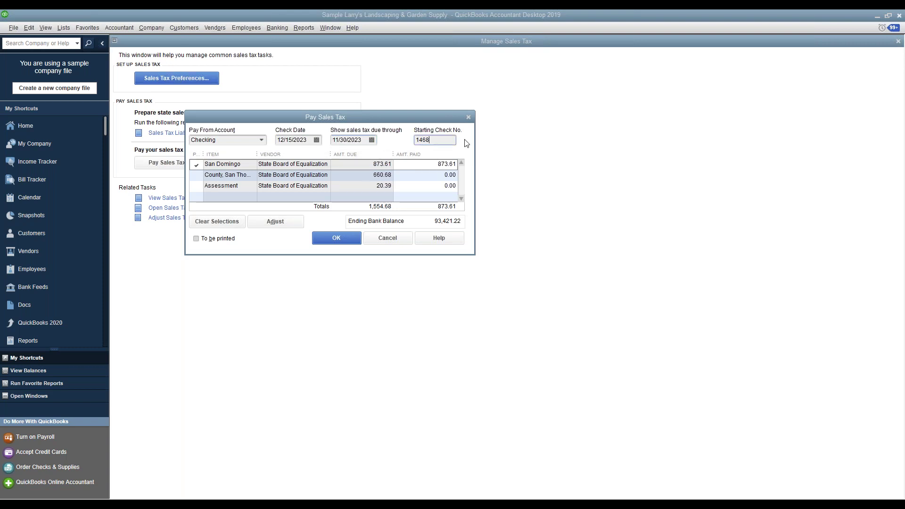
drag(445, 142, 403, 150)
click(197, 240)
click(352, 245)
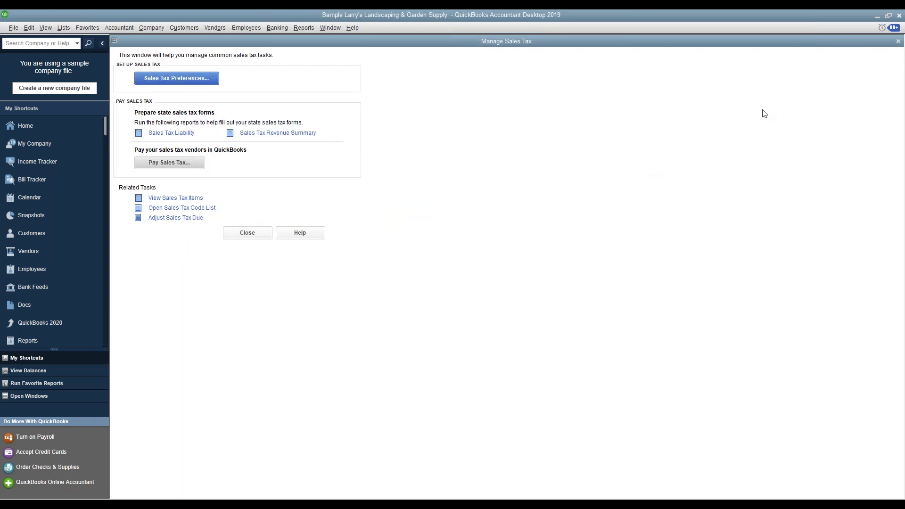
click(898, 41)
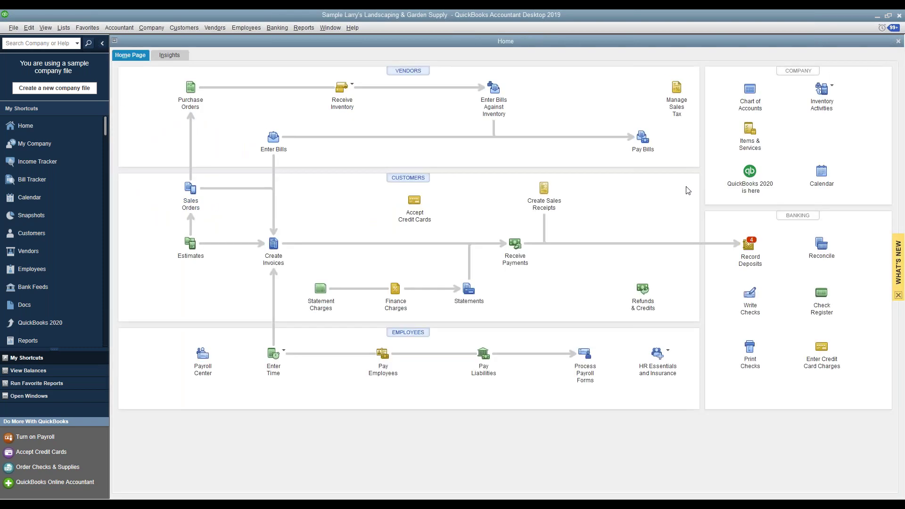